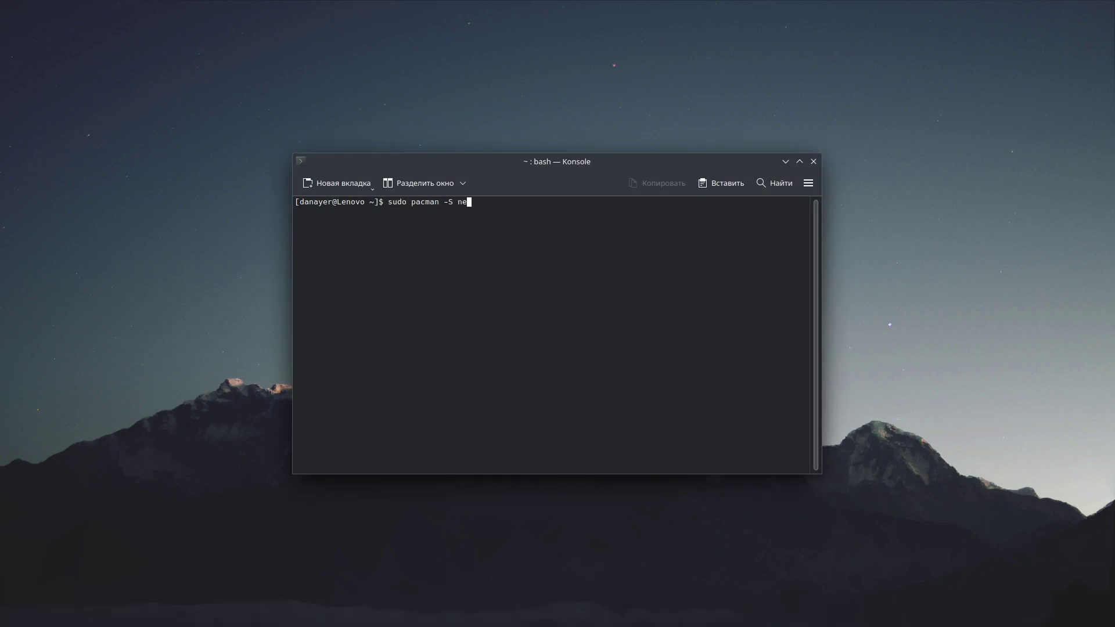
Reinstall neofetch with sudo pacman -S, enter the password, and run neofetch.
{"action": "key", "text": "Return"}
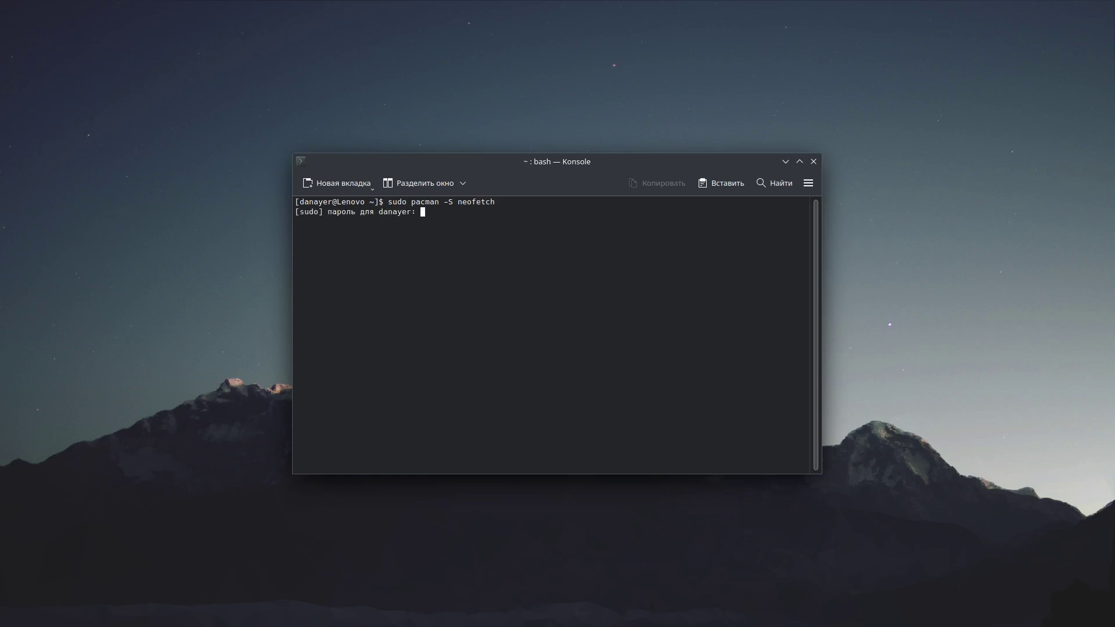
{"action": "type", "text": "password"}
{"action": "key", "text": "Return"}
{"action": "key", "text": "Return"}
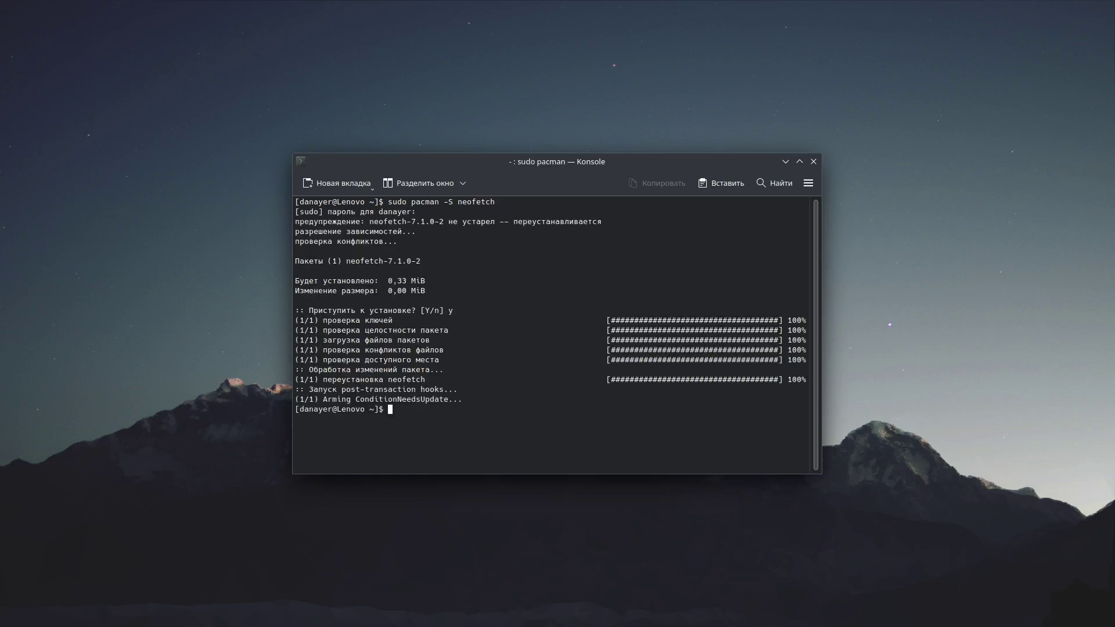
{"action": "type", "text": "neo"}
{"action": "key", "text": "Return"}
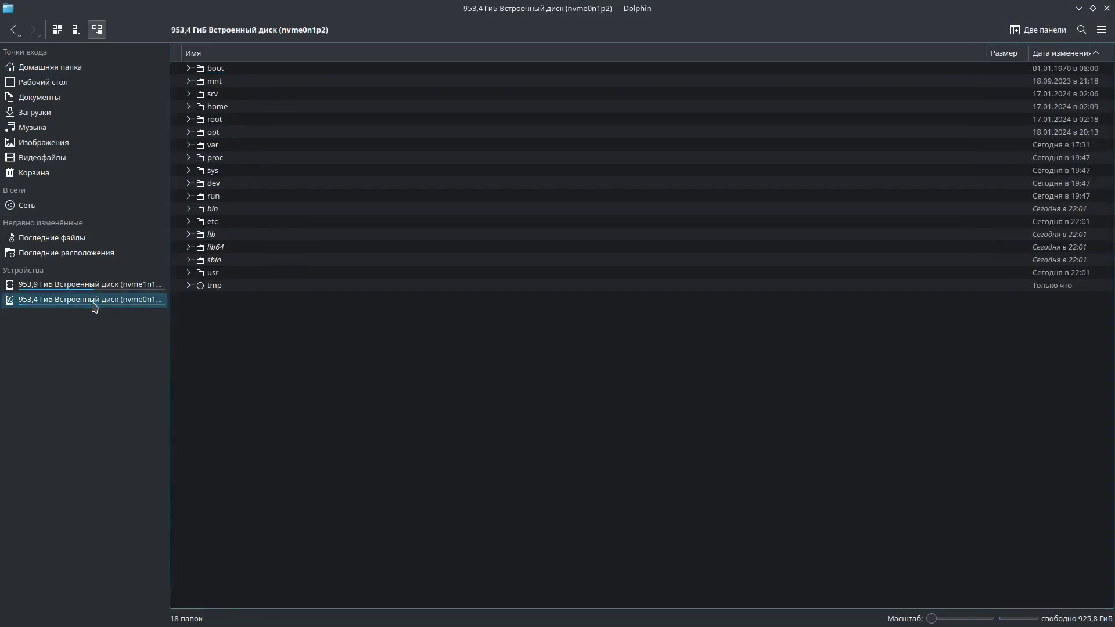
In Dolphin, browse into boot, then loader, then the entries folder.
{"action": "double_click", "coordinate": [215, 68]}
{"action": "double_click", "coordinate": [217, 80]}
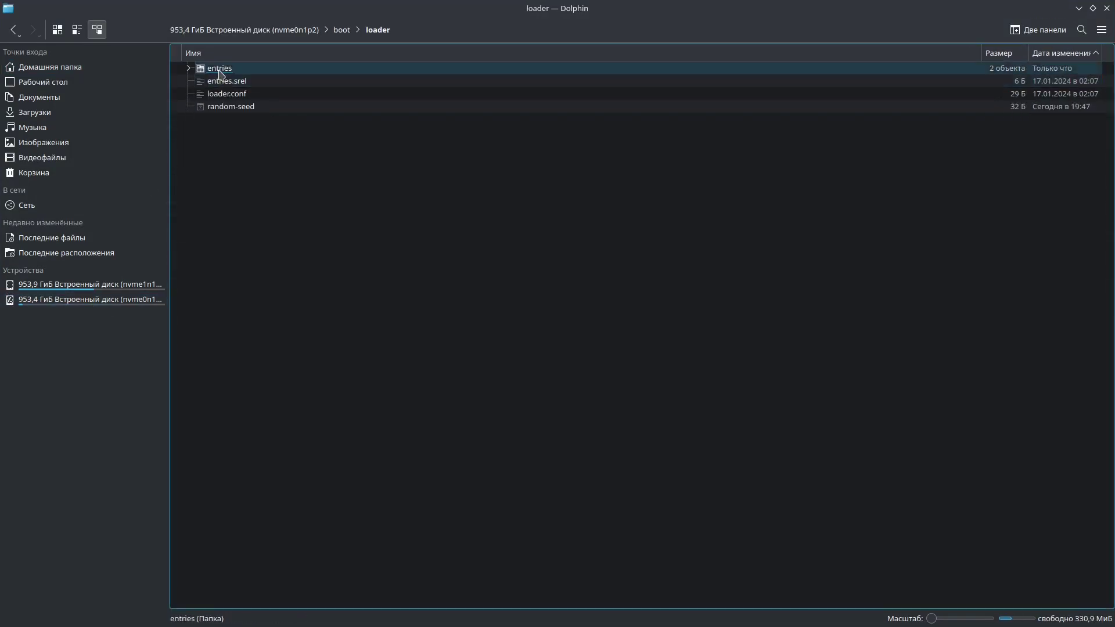
{"action": "left_click", "coordinate": [261, 80]}
Open the second boot entry in Kate and append nouveau.config=NvGspRm=1 to line 7.
{"action": "double_click", "coordinate": [264, 82]}
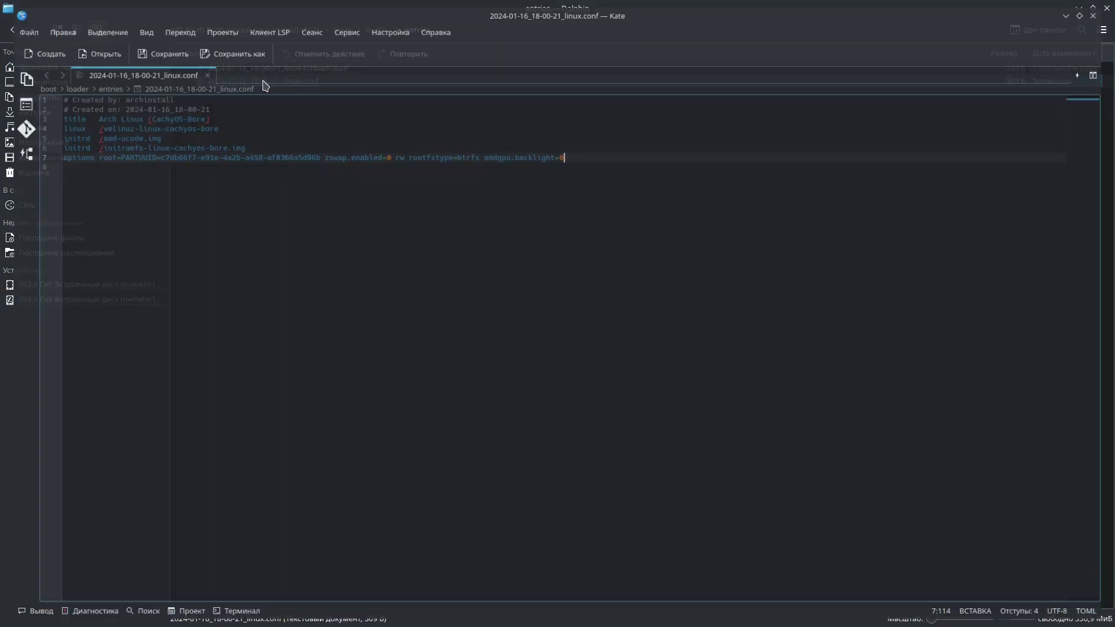
{"action": "left_click", "coordinate": [601, 154]}
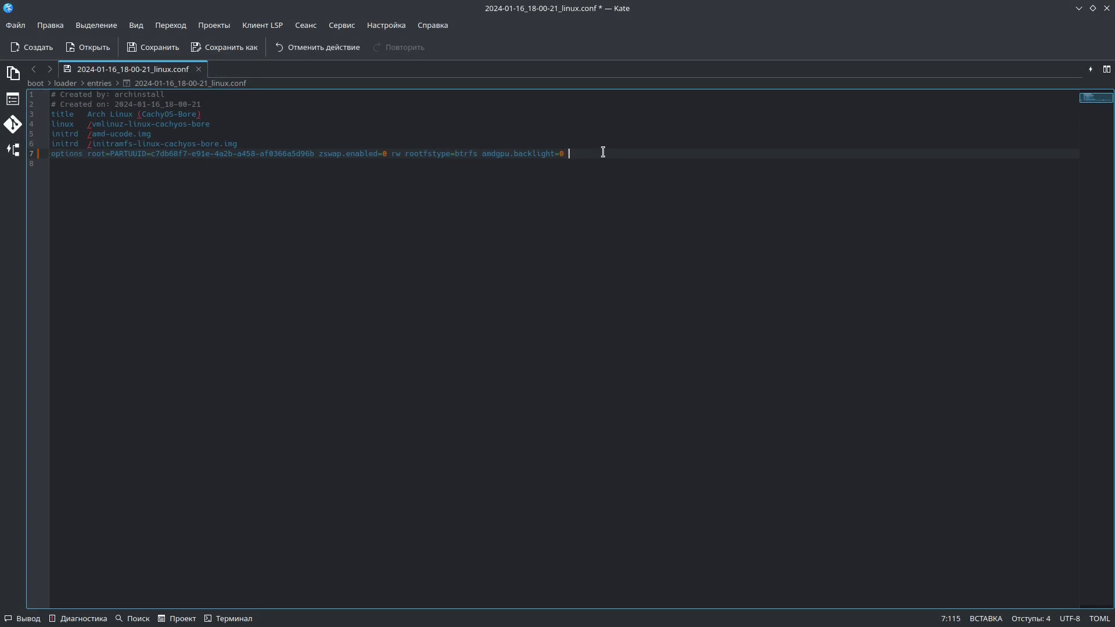
{"action": "type", "text": "nouveau.config=NvGspRm=1"}
{"action": "key", "text": "Return"}
{"action": "left_click_drag", "start_coordinate": [689, 154], "coordinate": [576, 153]}
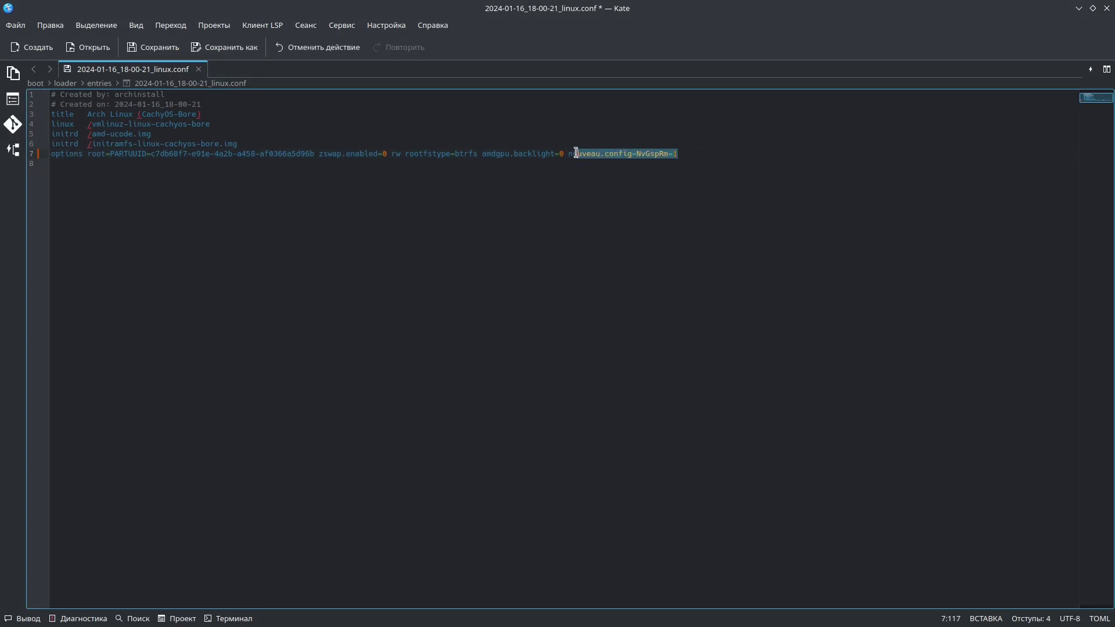
Save the boot entry with the admin password and close Kate.
{"action": "left_click", "coordinate": [152, 47]}
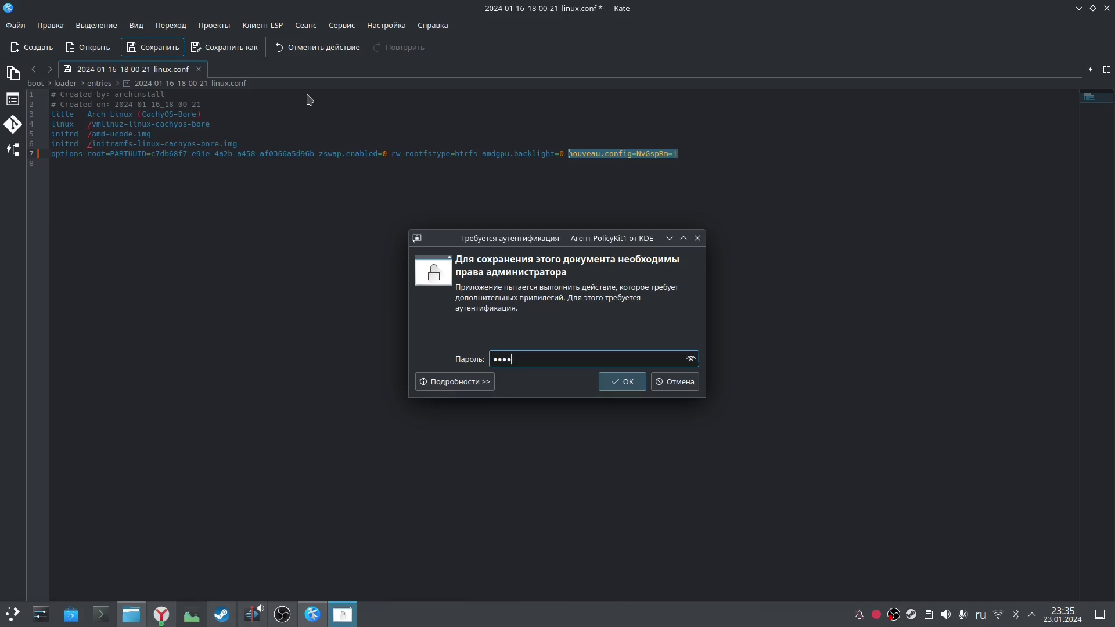
{"action": "key", "text": "Return"}
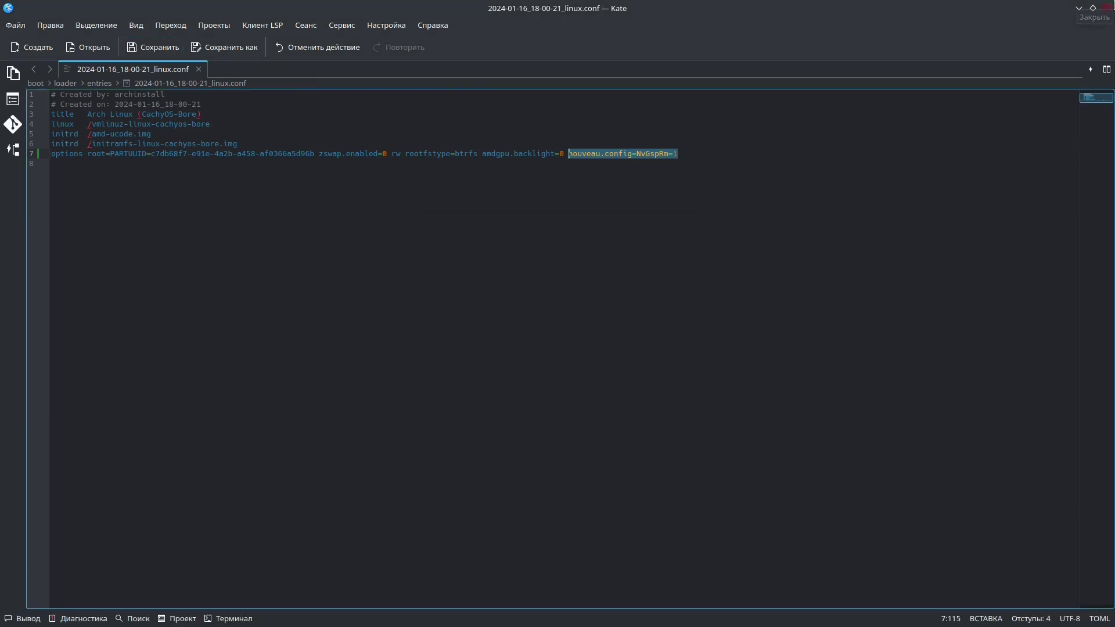
{"action": "left_click", "coordinate": [1106, 8]}
Close the file manager and import the Chaotic-AUR key with sudo pacman-key --recv-key.
{"action": "left_click", "coordinate": [1107, 8]}
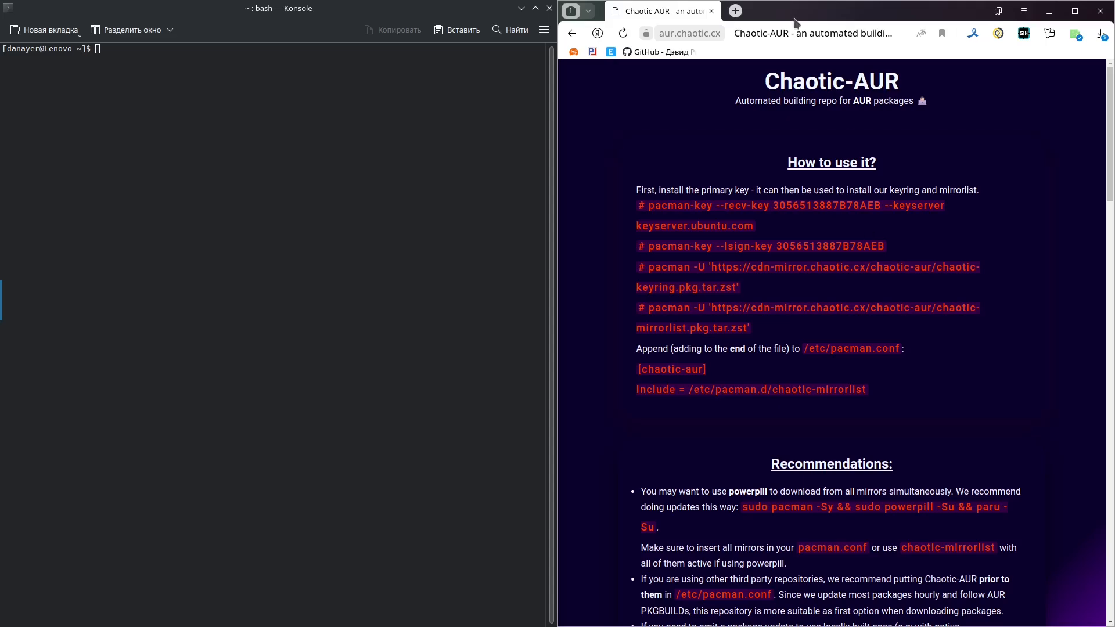
{"action": "left_click", "coordinate": [789, 33]}
{"action": "left_click", "coordinate": [322, 127]}
{"action": "type", "text": "sudo"}
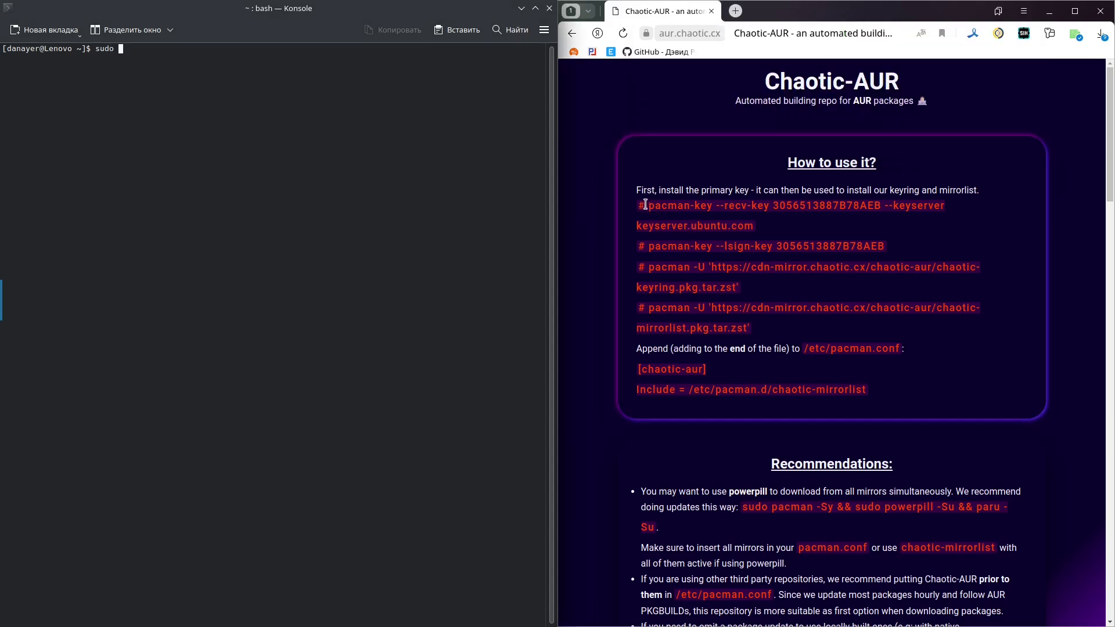
{"action": "left_click_drag", "start_coordinate": [648, 206], "coordinate": [753, 226]}
{"action": "right_click", "coordinate": [737, 220]}
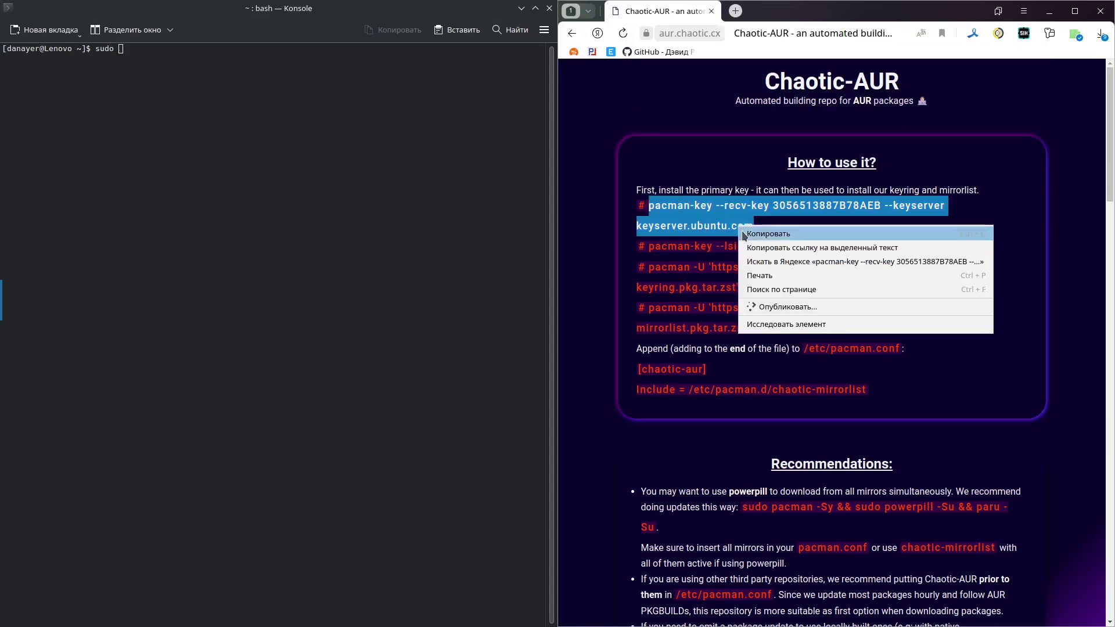
{"action": "left_click", "coordinate": [767, 228]}
{"action": "right_click", "coordinate": [294, 90]}
{"action": "left_click", "coordinate": [326, 118]}
{"action": "key", "text": "Return"}
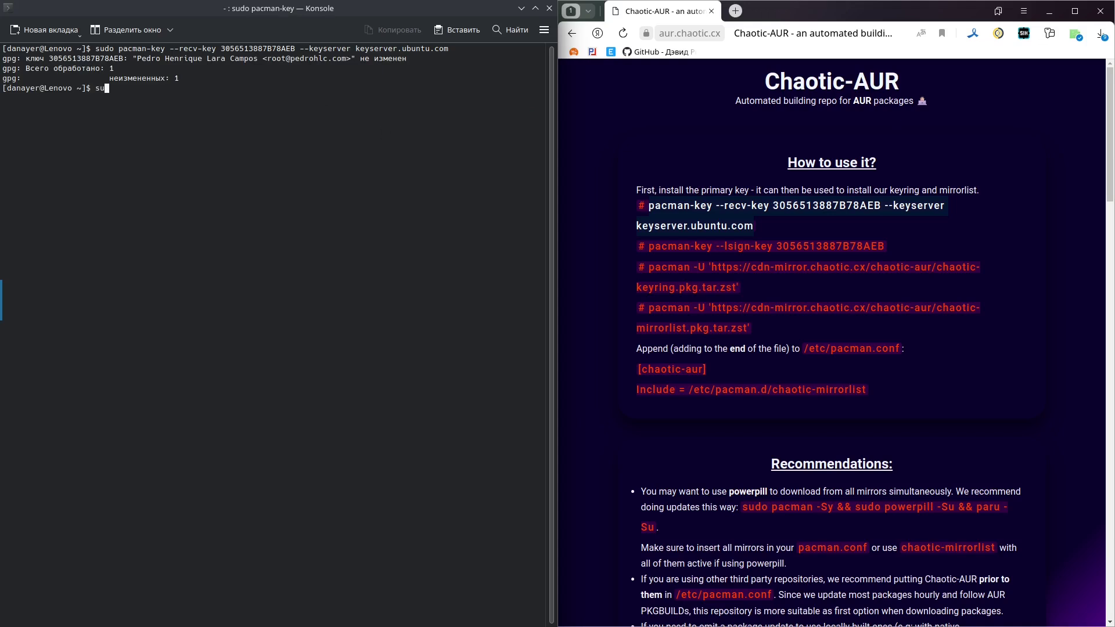
{"action": "type", "text": "do"}
Locally sign the Chaotic-AUR key with sudo pacman-key --lsign-key.
{"action": "left_click_drag", "start_coordinate": [648, 246], "coordinate": [884, 245]}
{"action": "right_click", "coordinate": [866, 251]}
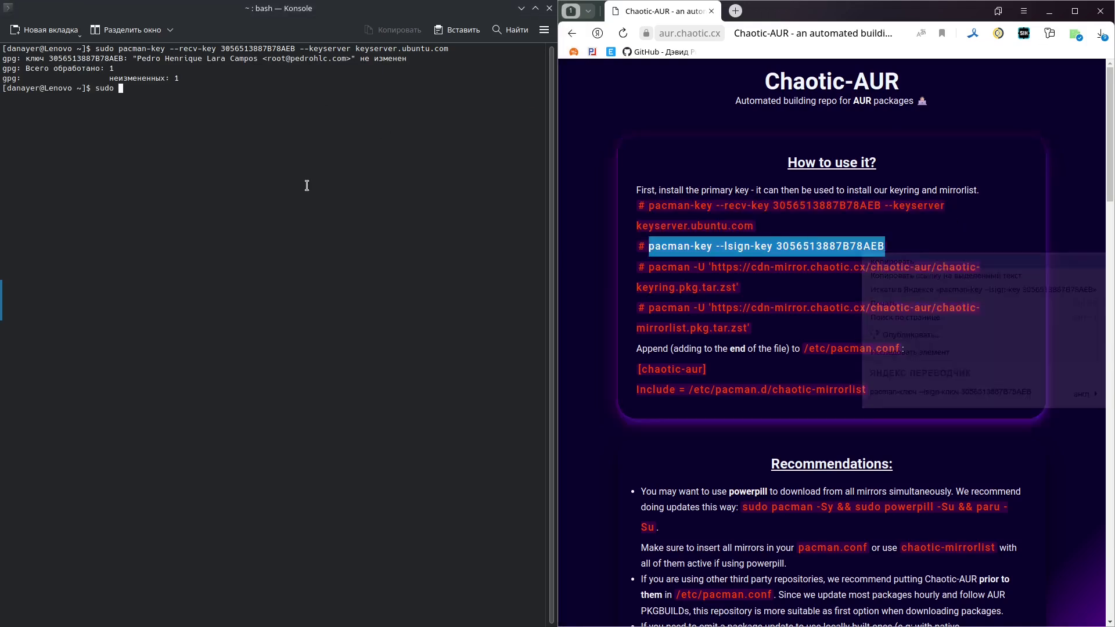
{"action": "left_click", "coordinate": [906, 275]}
{"action": "right_click", "coordinate": [306, 184]}
{"action": "left_click", "coordinate": [340, 195]}
{"action": "key", "text": "Return"}
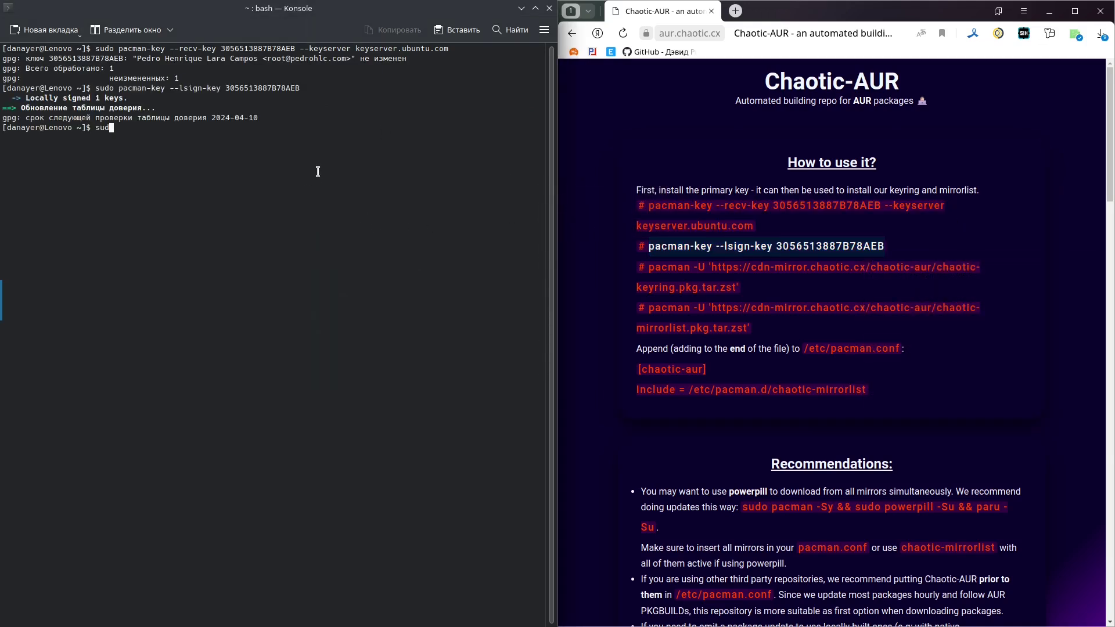
Install the chaotic-keyring package with sudo pacman -U, confirming the install.
{"action": "left_click_drag", "start_coordinate": [648, 267], "coordinate": [739, 287]}
{"action": "right_click", "coordinate": [723, 287]}
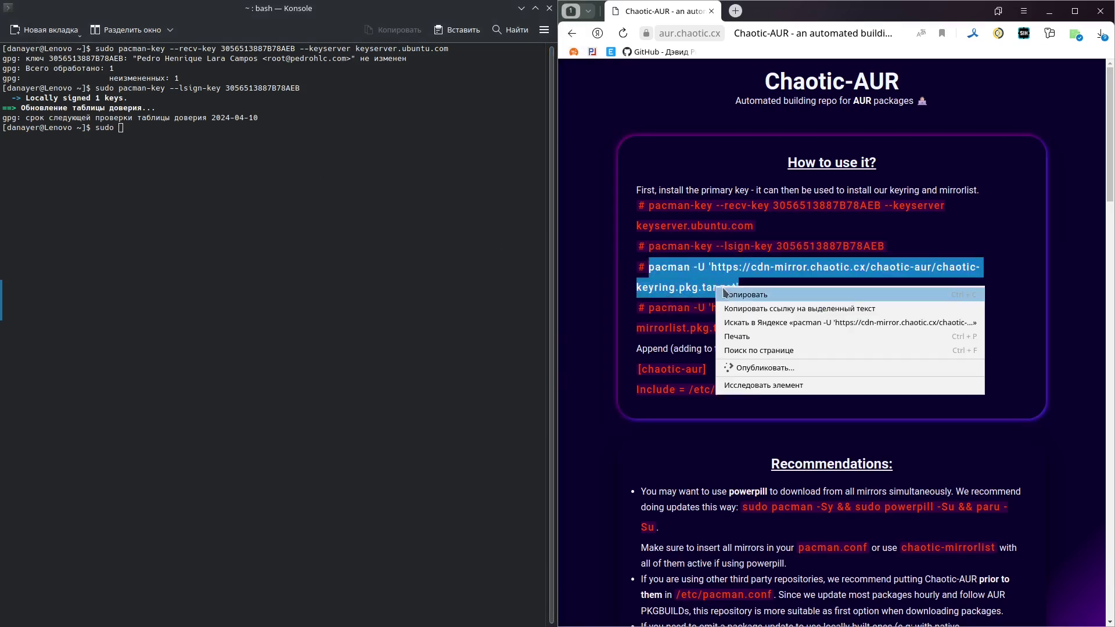
{"action": "left_click", "coordinate": [740, 300]}
{"action": "right_click", "coordinate": [228, 208]}
{"action": "left_click", "coordinate": [277, 234]}
{"action": "key", "text": "Return"}
{"action": "type", "text": "y"}
{"action": "key", "text": "Return"}
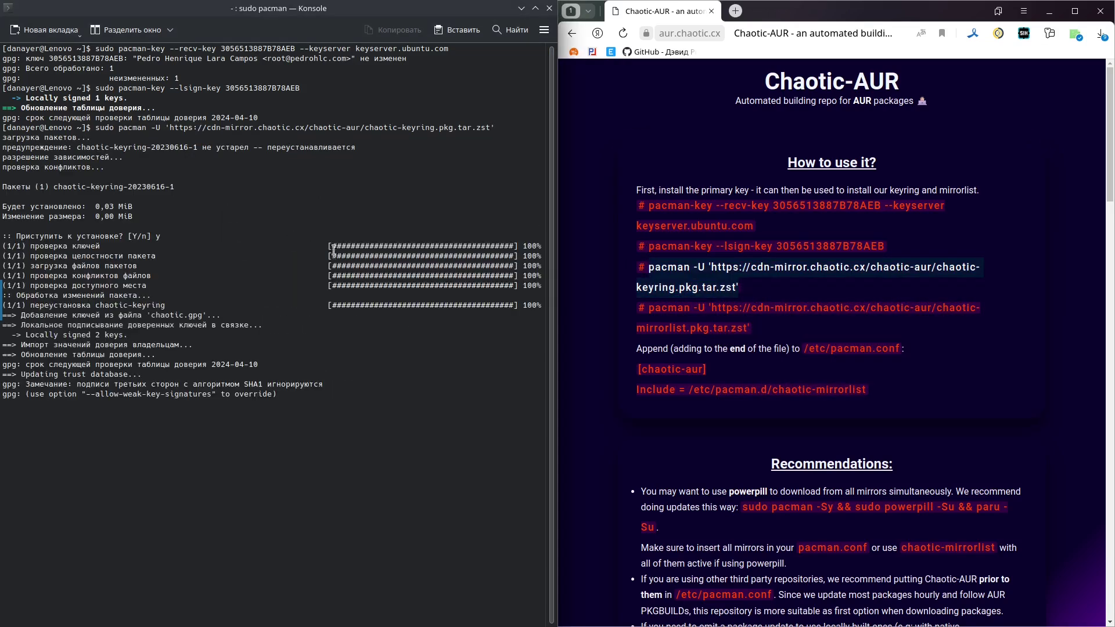
{"action": "type", "text": "sudo"}
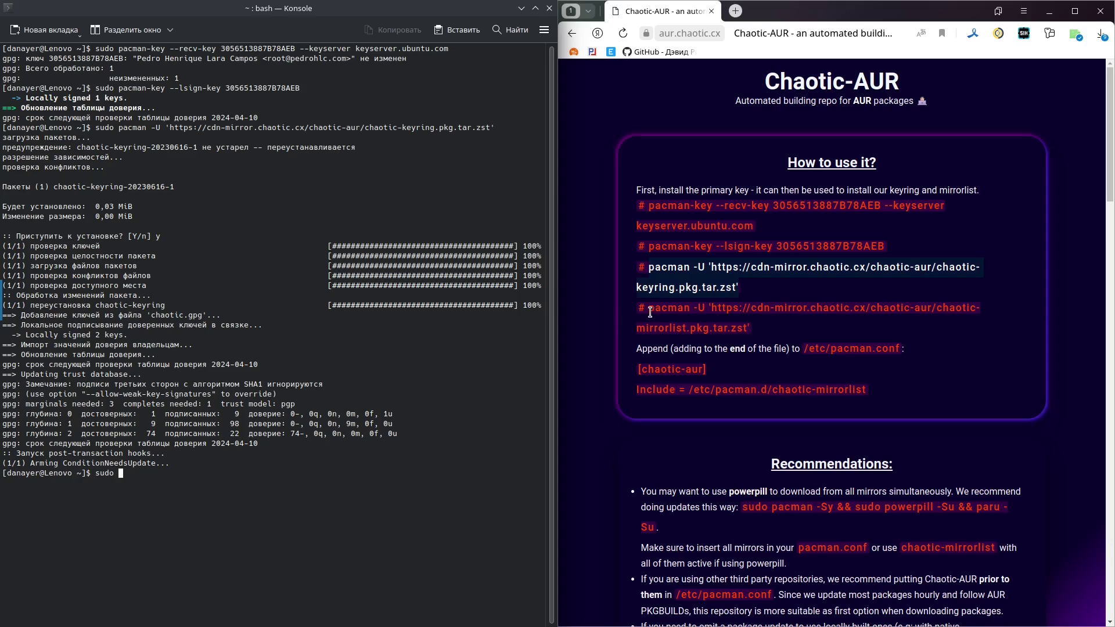
Install the chaotic-mirrorlist package with sudo pacman -U, confirming the install.
{"action": "left_click_drag", "start_coordinate": [648, 308], "coordinate": [742, 328]}
{"action": "right_click", "coordinate": [745, 329]}
{"action": "left_click", "coordinate": [769, 334]}
{"action": "right_click", "coordinate": [323, 322]}
{"action": "left_click", "coordinate": [383, 418]}
{"action": "key", "text": "Return"}
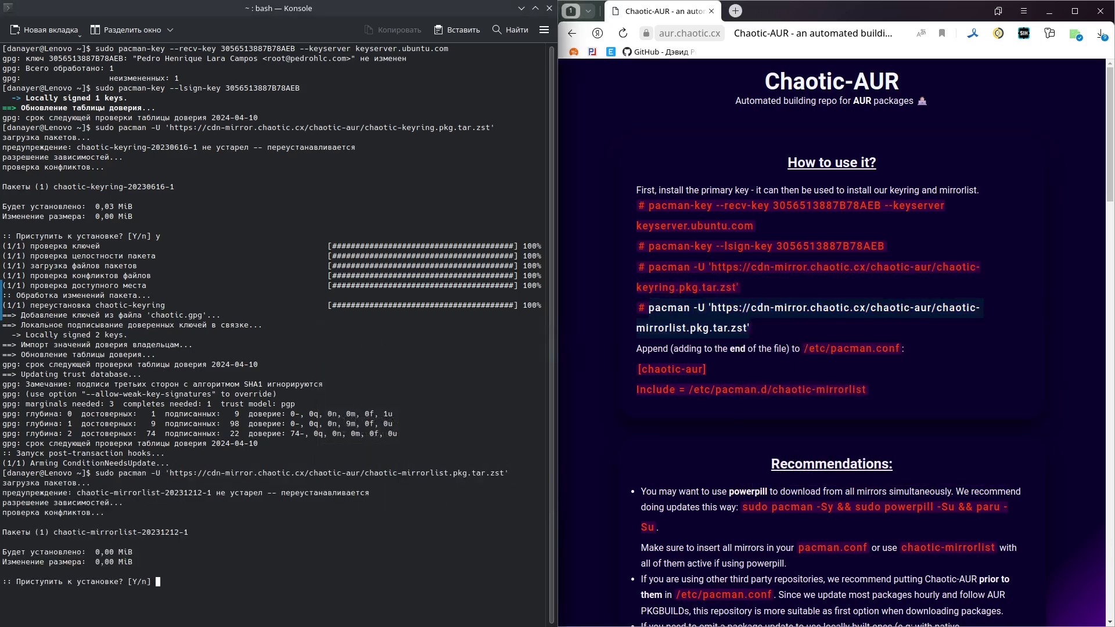
{"action": "key", "text": "Return"}
{"action": "type", "text": "su"}
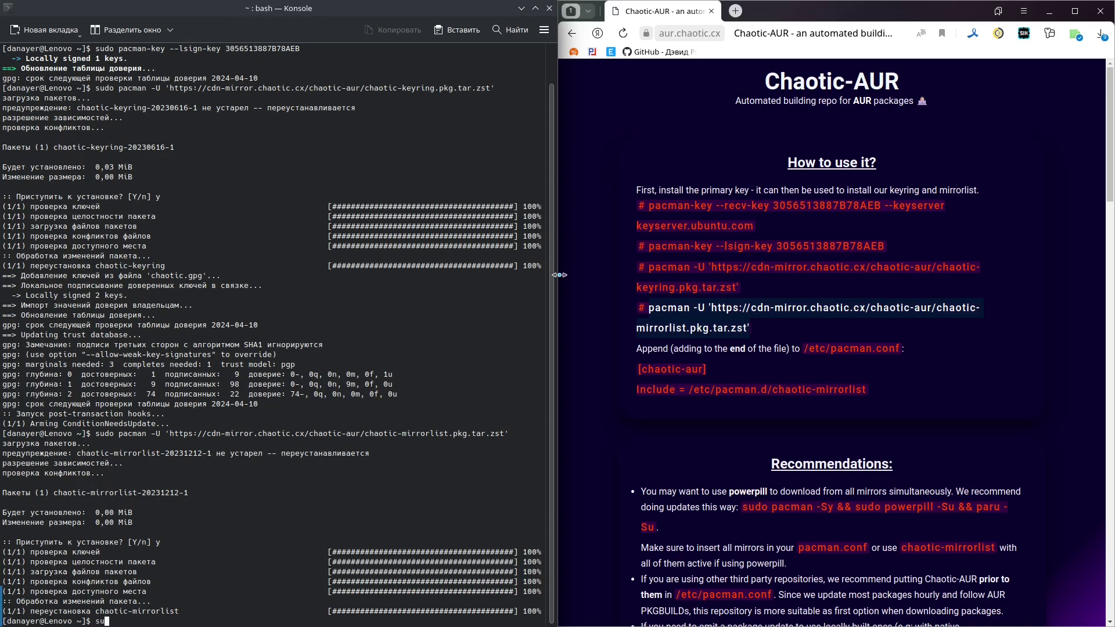
{"action": "type", "text": "do nano"}
Open /etc/pacman.conf in nano with sudo.
{"action": "left_click_drag", "start_coordinate": [806, 349], "coordinate": [900, 348]}
{"action": "right_click", "coordinate": [899, 348]}
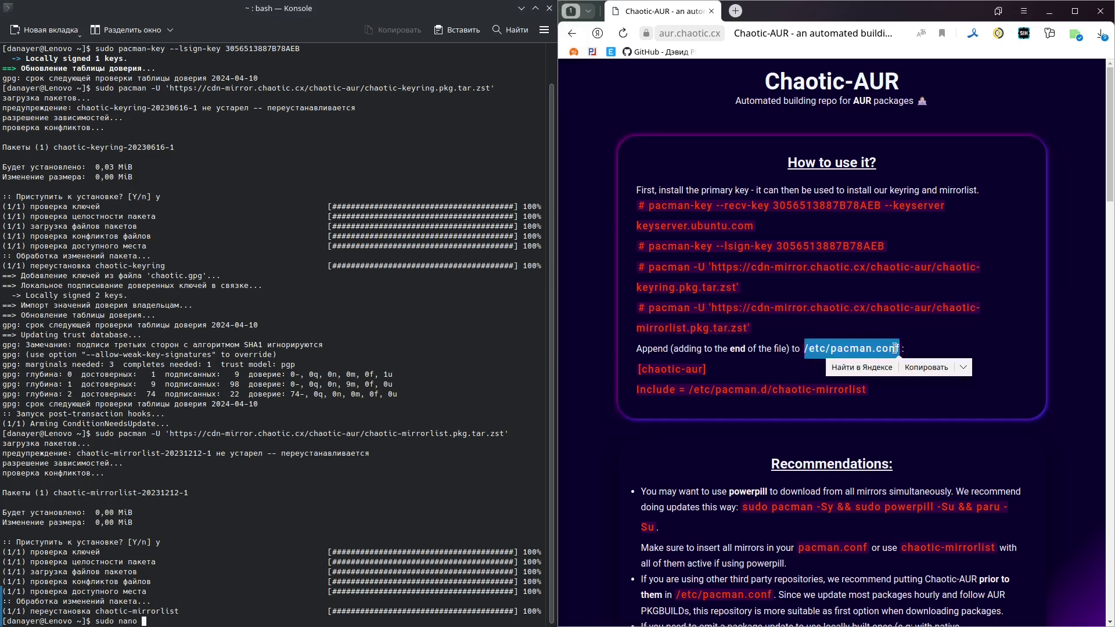
{"action": "left_click", "coordinate": [924, 359]}
{"action": "right_click", "coordinate": [427, 377]}
{"action": "left_click", "coordinate": [476, 400]}
{"action": "key", "text": "Return"}
Append the [chaotic-aur] Include block to the end of pacman.conf and save it.
{"action": "key", "text": "Down"}
{"action": "key", "text": "Down"}
{"action": "key", "text": "Down"}
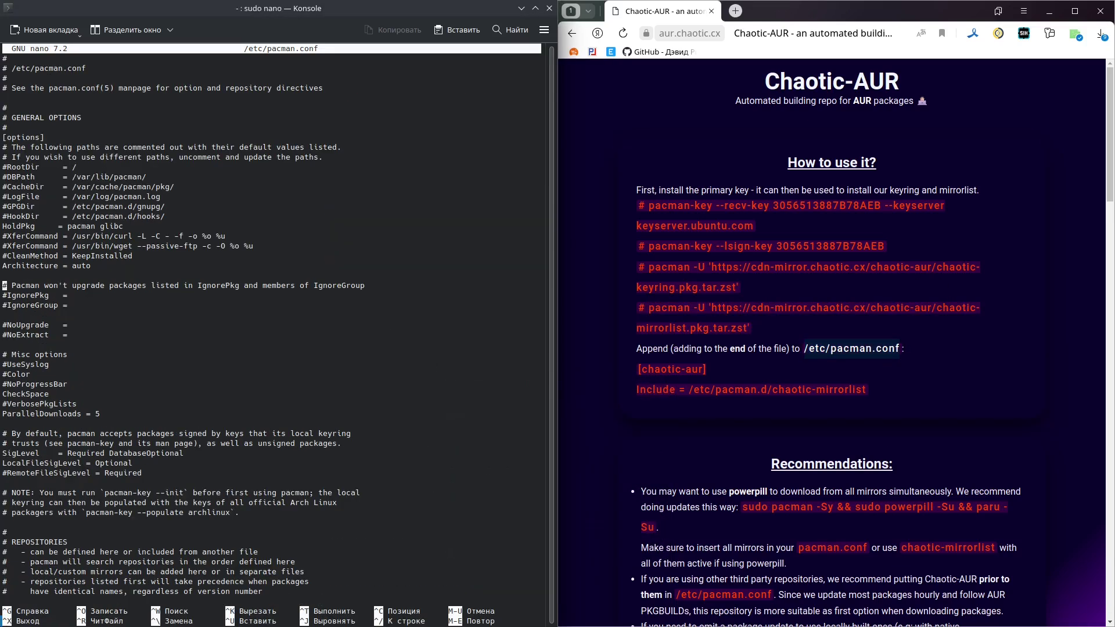
{"action": "key", "text": "Down"}
{"action": "key", "text": "Down"}
{"action": "key", "text": "Down"}
{"action": "key", "text": "Down"}
{"action": "key", "text": "Down"}
{"action": "key", "text": "Down"}
{"action": "key", "text": "Down"}
{"action": "key", "text": "Down"}
{"action": "key", "text": "Down"}
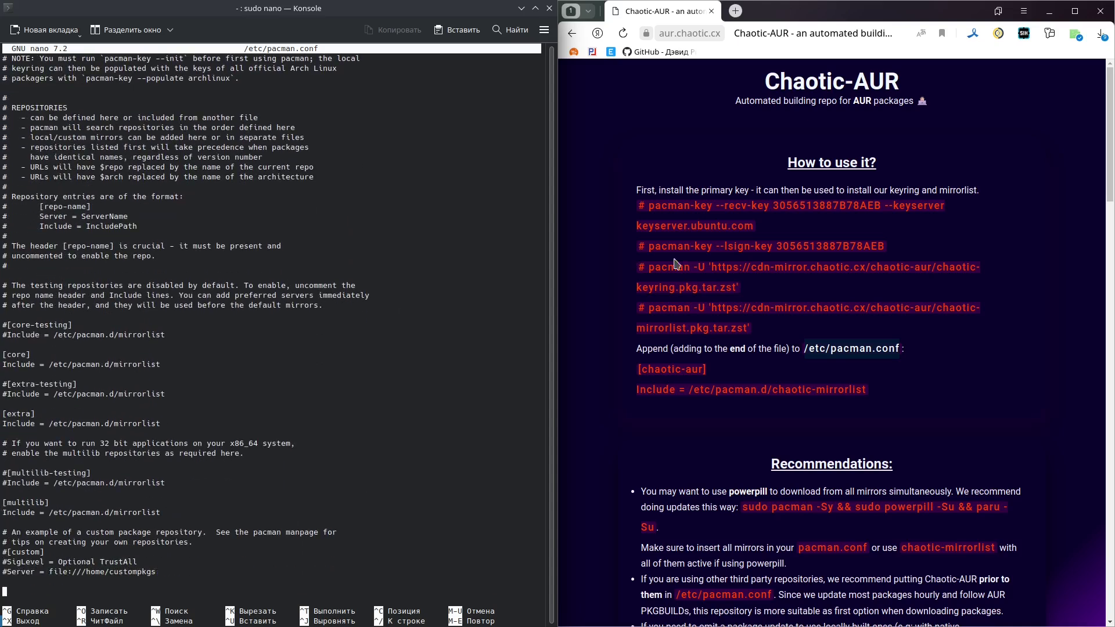
{"action": "left_click_drag", "start_coordinate": [637, 369], "coordinate": [865, 390]}
{"action": "right_click", "coordinate": [866, 390]}
{"action": "left_click", "coordinate": [879, 403]}
{"action": "right_click", "coordinate": [316, 353]}
{"action": "left_click", "coordinate": [348, 366]}
{"action": "key", "text": "ctrl+x"}
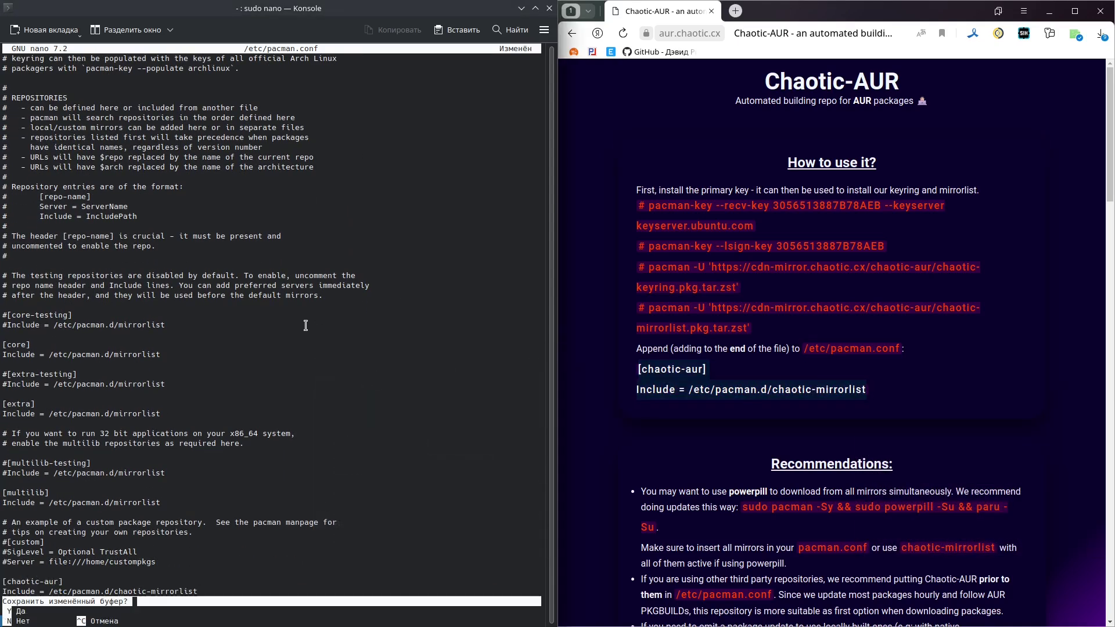
{"action": "key", "text": "y"}
{"action": "key", "text": "Return"}
Copy the sudo pacman -Sy command from the Chaotic-AUR page for the terminal.
{"action": "left_click_drag", "start_coordinate": [743, 507], "coordinate": [831, 507]}
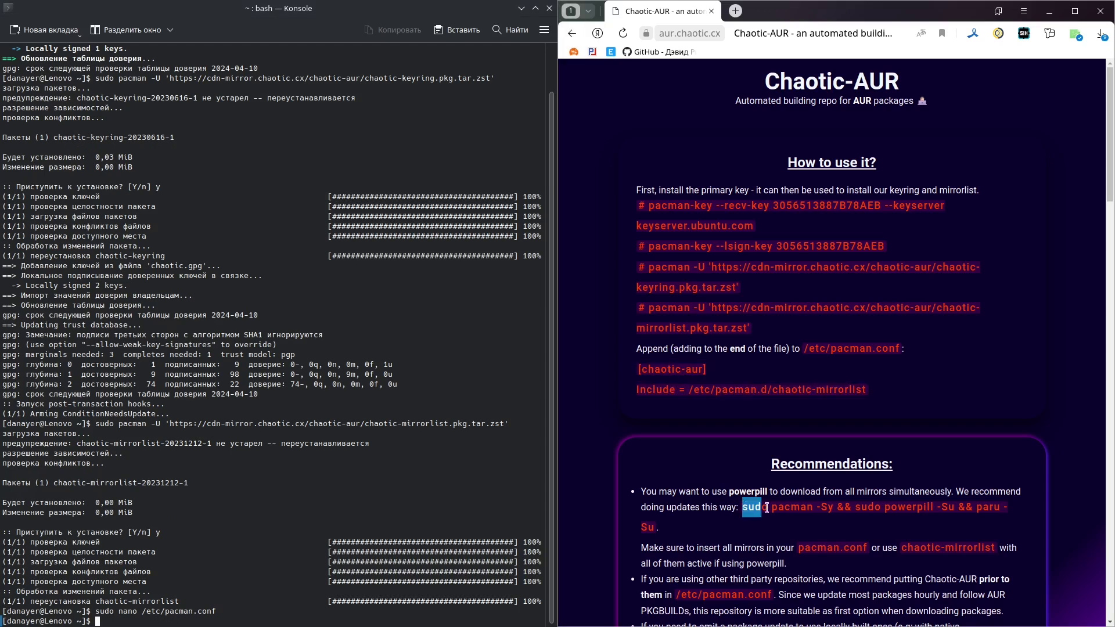
{"action": "right_click", "coordinate": [832, 507]}
{"action": "left_click", "coordinate": [849, 523]}
{"action": "left_click_drag", "start_coordinate": [744, 508], "coordinate": [833, 507]}
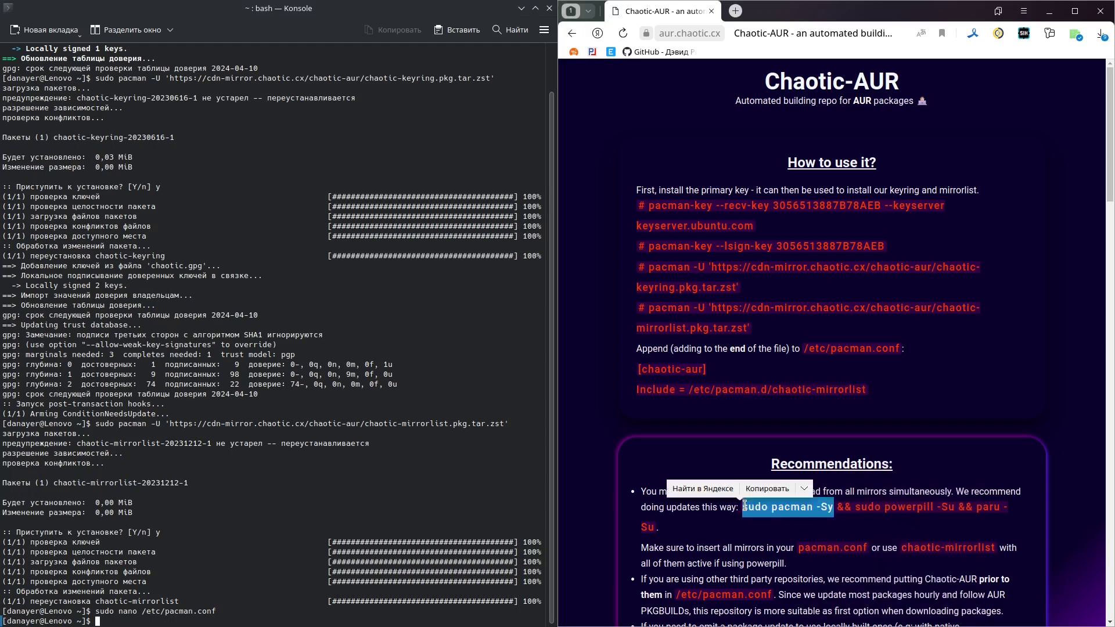
{"action": "right_click", "coordinate": [833, 507]}
{"action": "left_click", "coordinate": [849, 521]}
{"action": "right_click", "coordinate": [317, 410]}
Sync the package databases, then install mesa-tkg-git with the sudo password.
{"action": "left_click", "coordinate": [348, 424]}
{"action": "key", "text": "Return"}
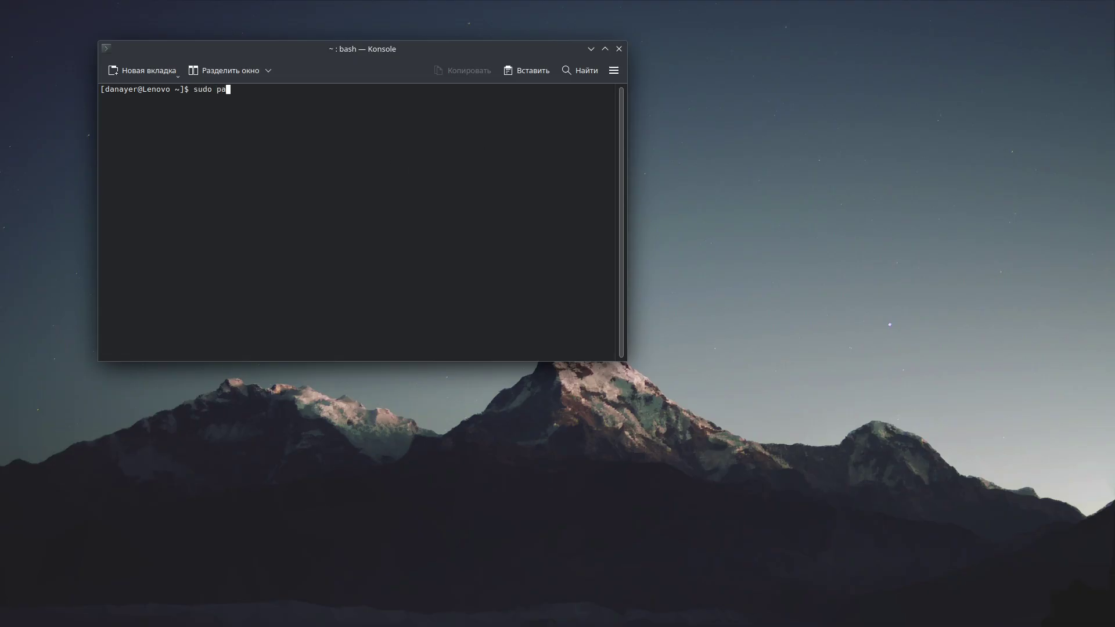
{"action": "right_click", "coordinate": [362, 186]}
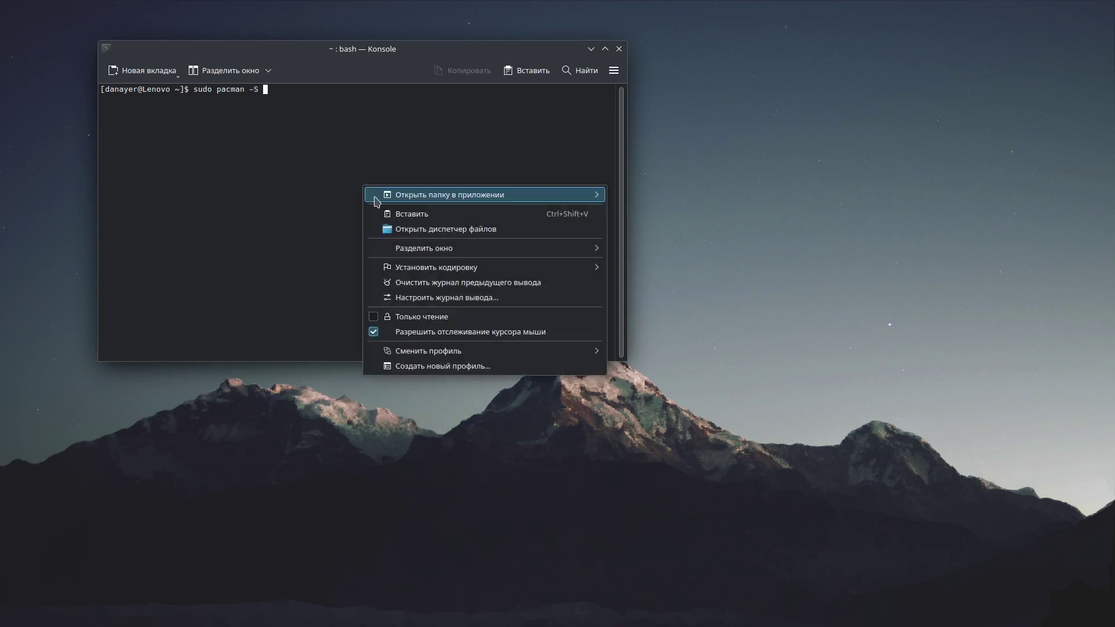
{"action": "left_click", "coordinate": [410, 193]}
{"action": "key", "text": "Return"}
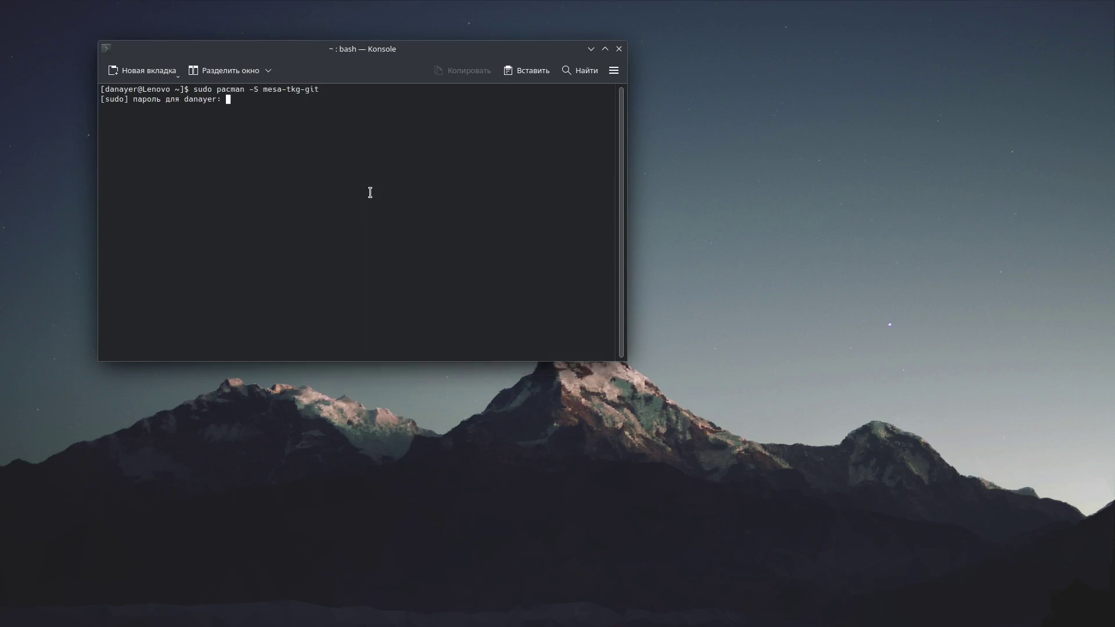
{"action": "type", "text": "password"}
{"action": "key", "text": "Return"}
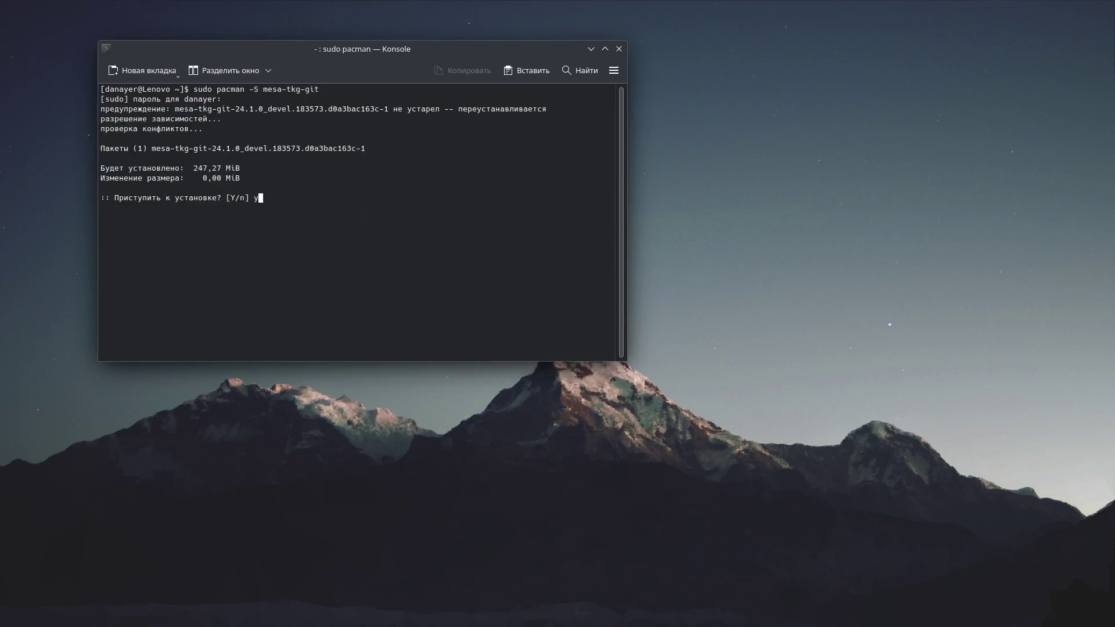
{"action": "key", "text": "Return"}
Install lib32-mesa-tkg-git from the recalled command, then clear the terminal.
{"action": "key", "text": "Up"}
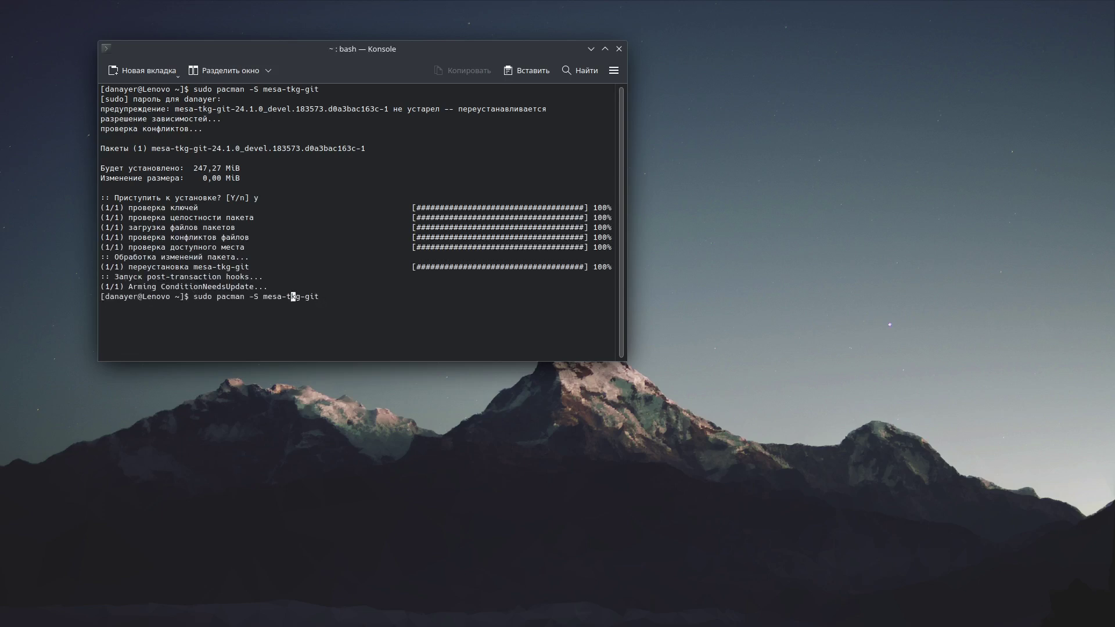
{"action": "type", "text": "lib32-"}
{"action": "key", "text": "Return"}
{"action": "type", "text": "y"}
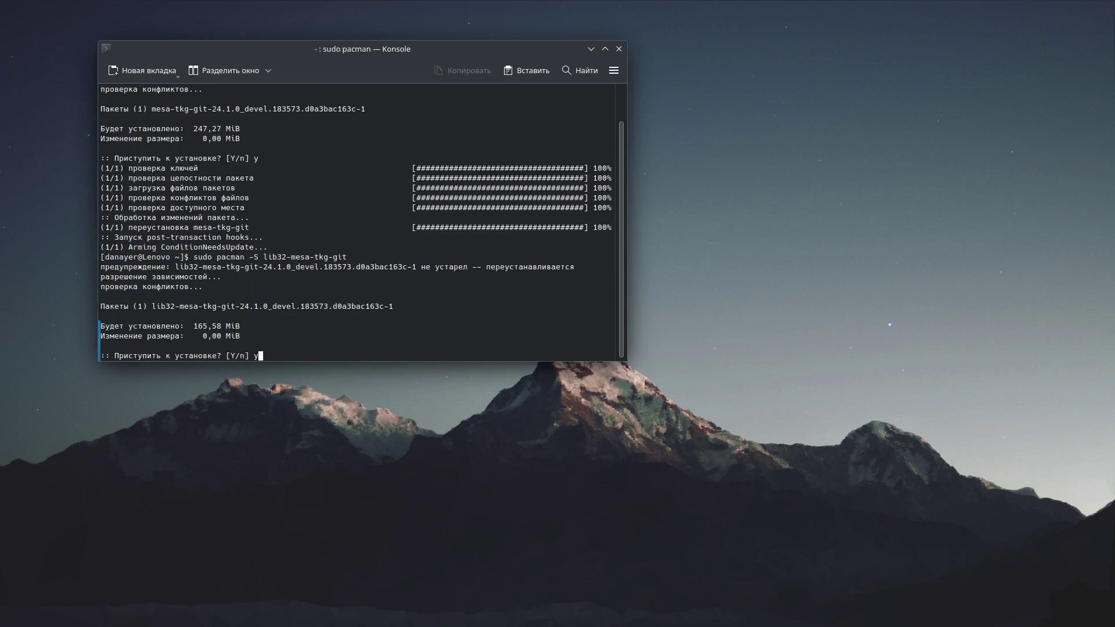
{"action": "key", "text": "Return"}
{"action": "key", "text": "ctrl+l"}
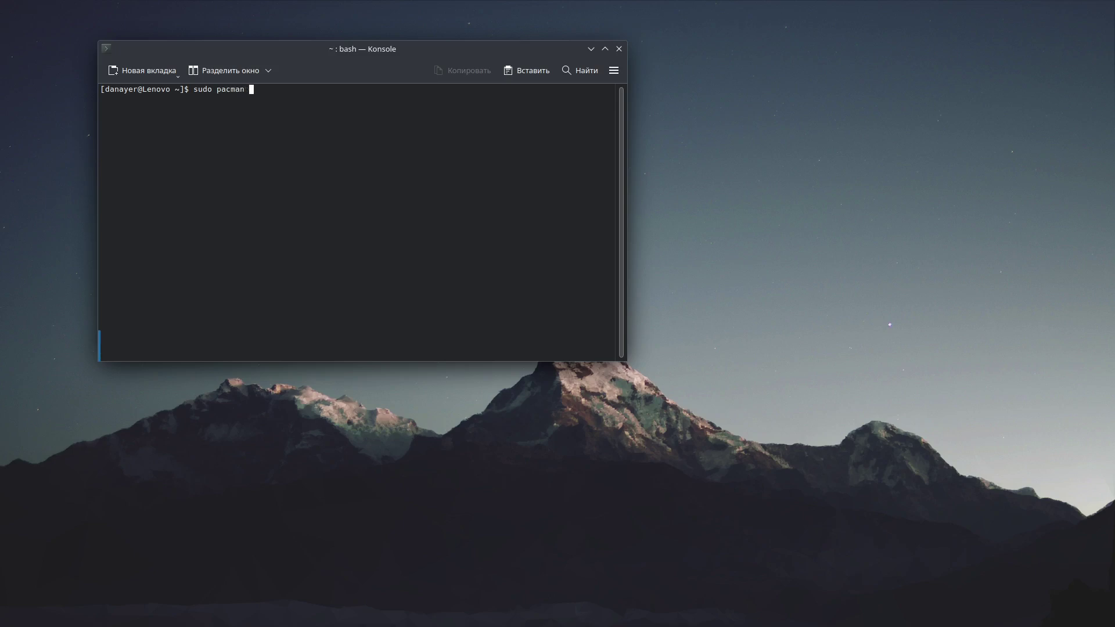
Install lib32-vulkan-nouveau-git with sudo pacman -S.
{"action": "right_click", "coordinate": [385, 142]}
{"action": "left_click", "coordinate": [406, 149]}
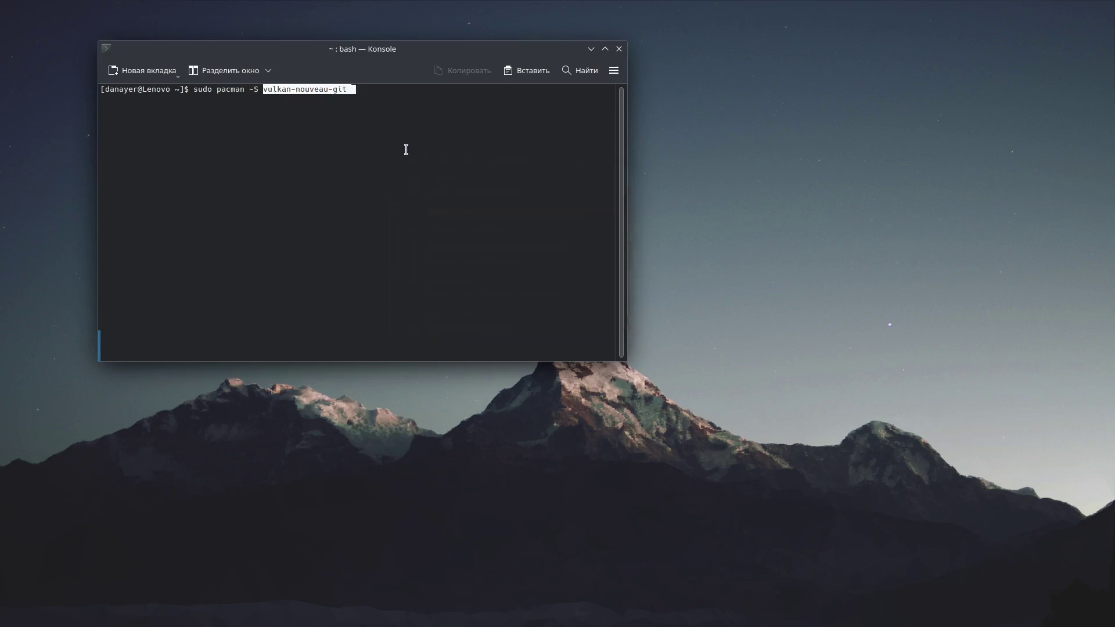
{"action": "key", "text": "BackSpace"}
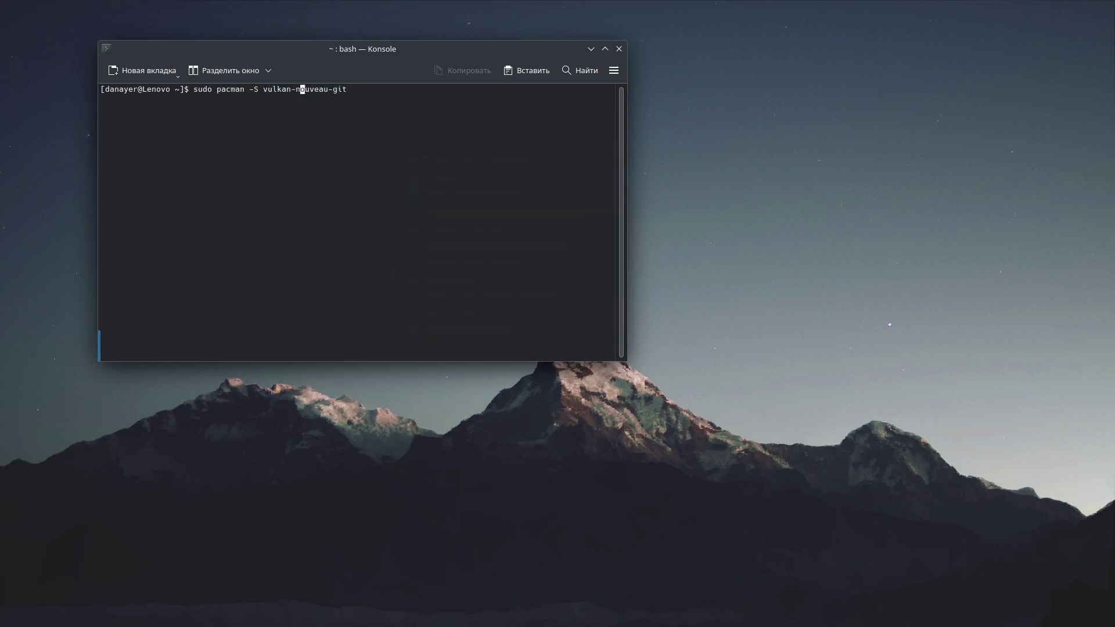
{"action": "type", "text": "lib32-"}
{"action": "key", "text": "Return"}
{"action": "key", "text": "Return"}
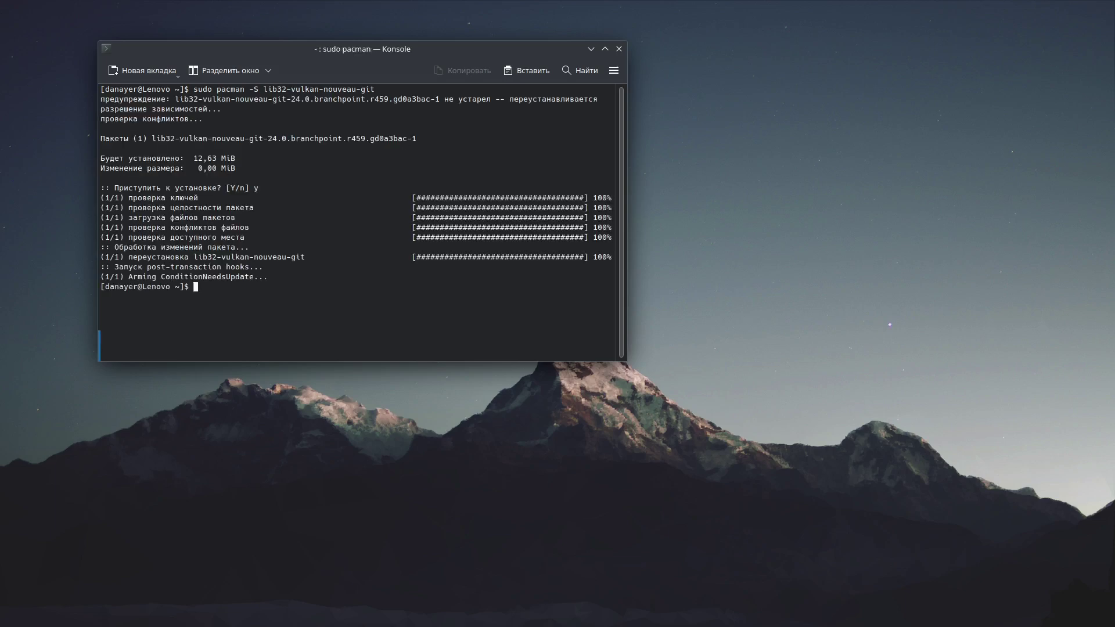
{"action": "key", "text": "Up"}
Rerun the command without the lib32- prefix to install vulkan-nouveau-git.
{"action": "key", "text": "Left"}
{"action": "key", "text": "Left"}
{"action": "key", "text": "Left"}
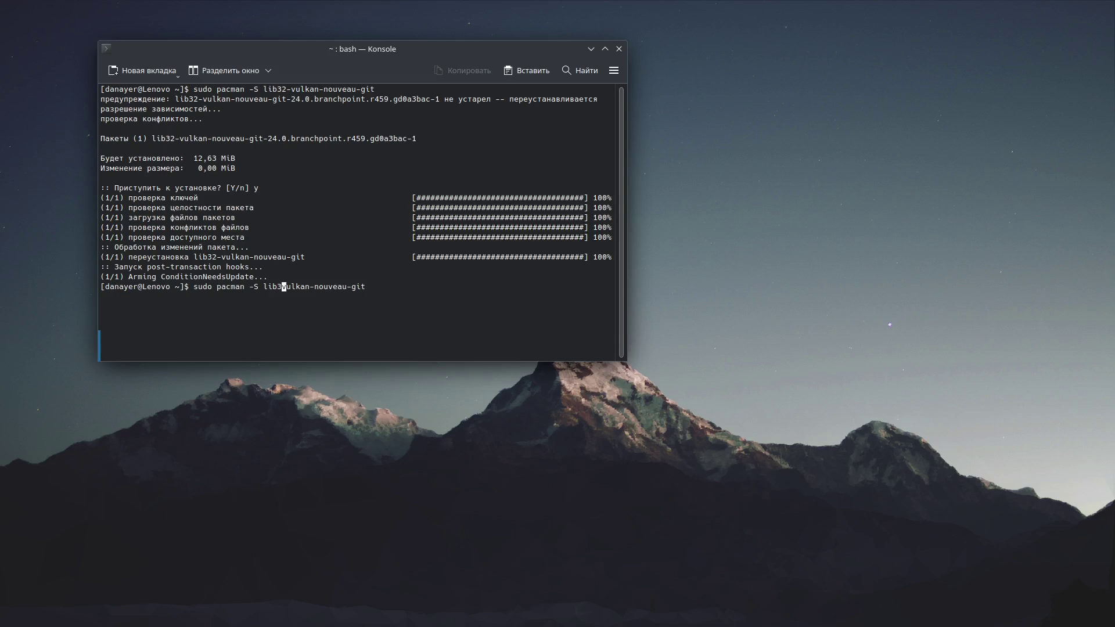
{"action": "key", "text": "BackSpace"}
{"action": "key", "text": "BackSpace"}
{"action": "key", "text": "BackSpace"}
{"action": "key", "text": "Return"}
{"action": "key", "text": "Return"}
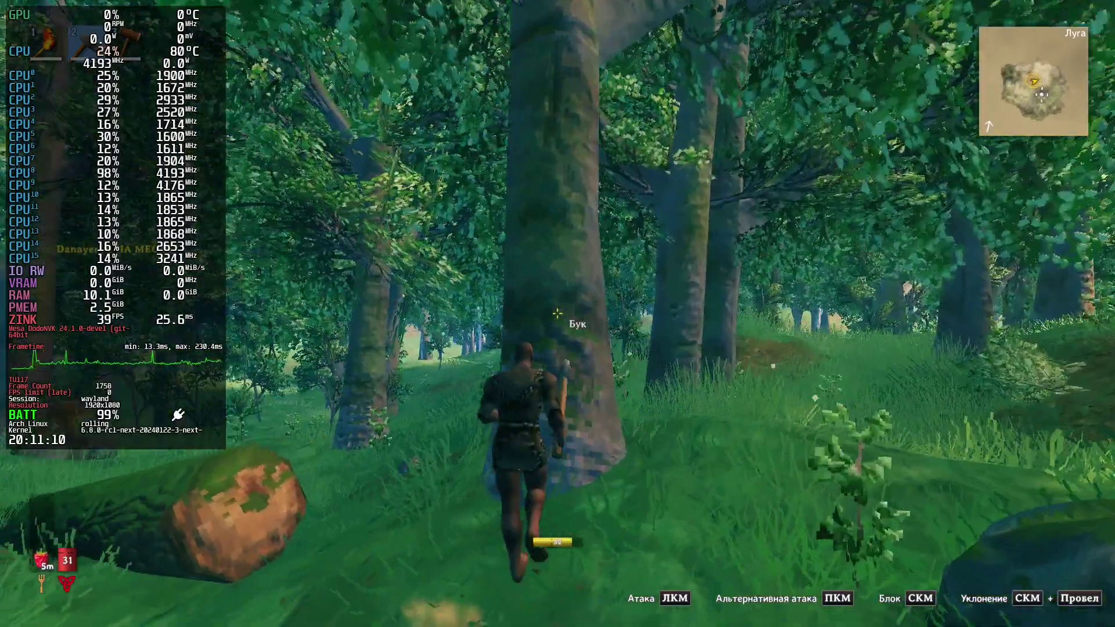
Run to the fallen log and strike it four times until it breaks.
{"action": "key", "text": "w"}
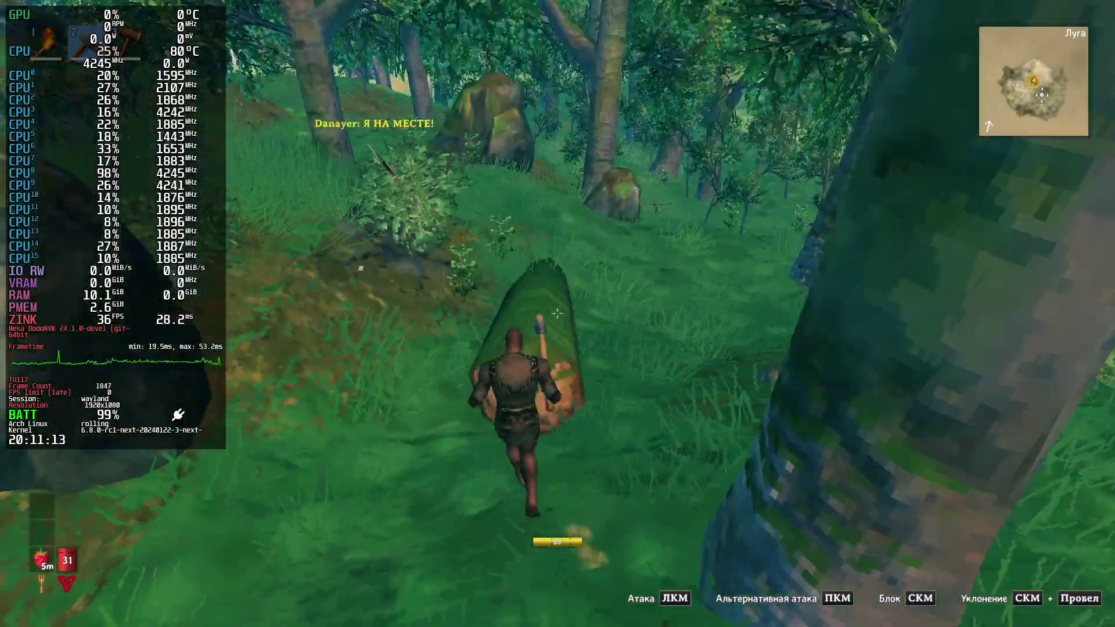
{"action": "key", "text": "w"}
{"action": "left_click", "coordinate": [557, 313]}
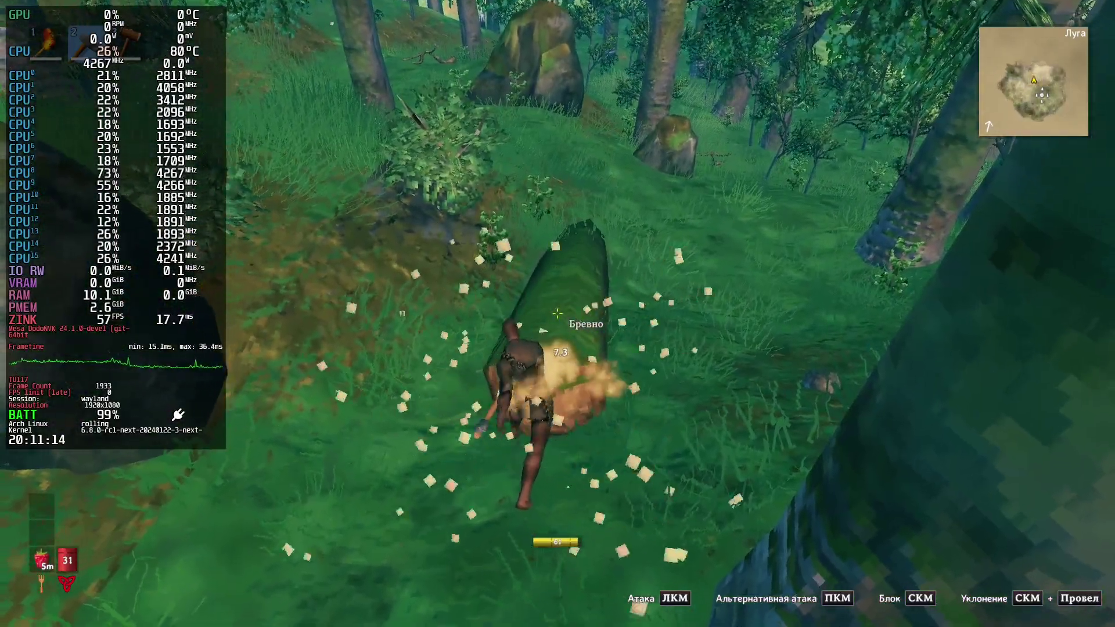
{"action": "left_click", "coordinate": [558, 314]}
{"action": "left_click", "coordinate": [557, 314]}
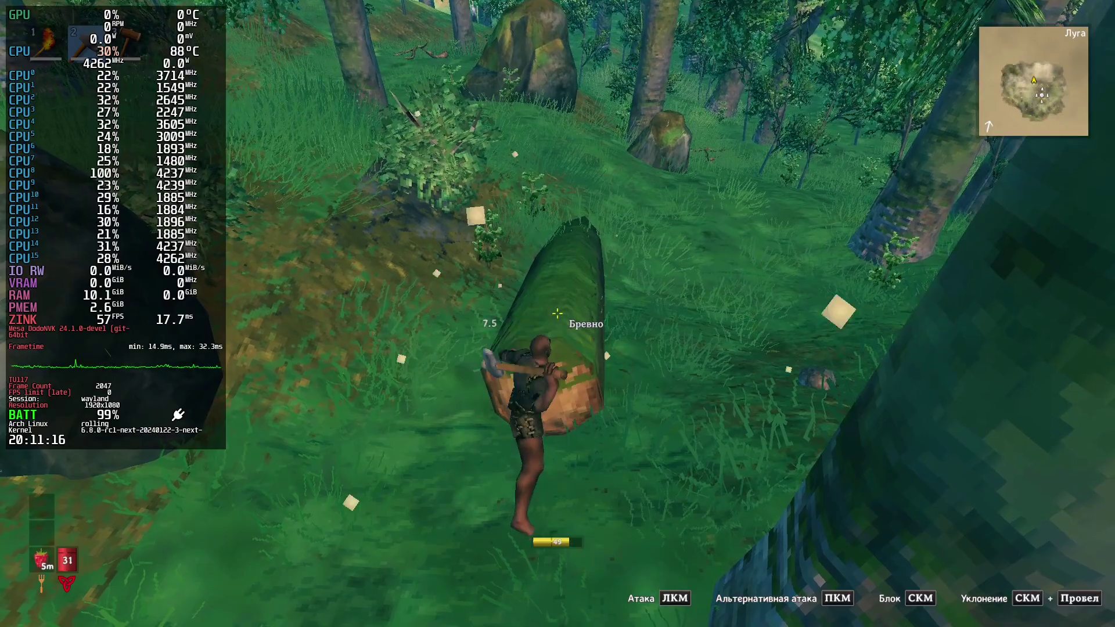
{"action": "left_click", "coordinate": [558, 313]}
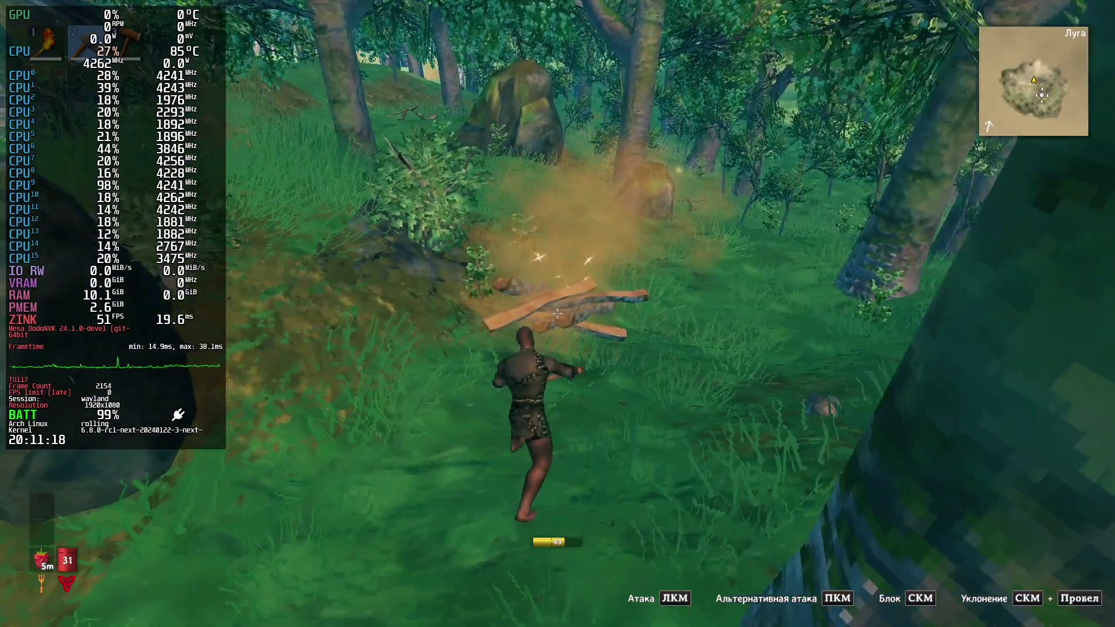
Walk to the wood pile and pick up the wood.
{"action": "key", "text": "w"}
{"action": "key", "text": "e"}
{"action": "key", "text": "w"}
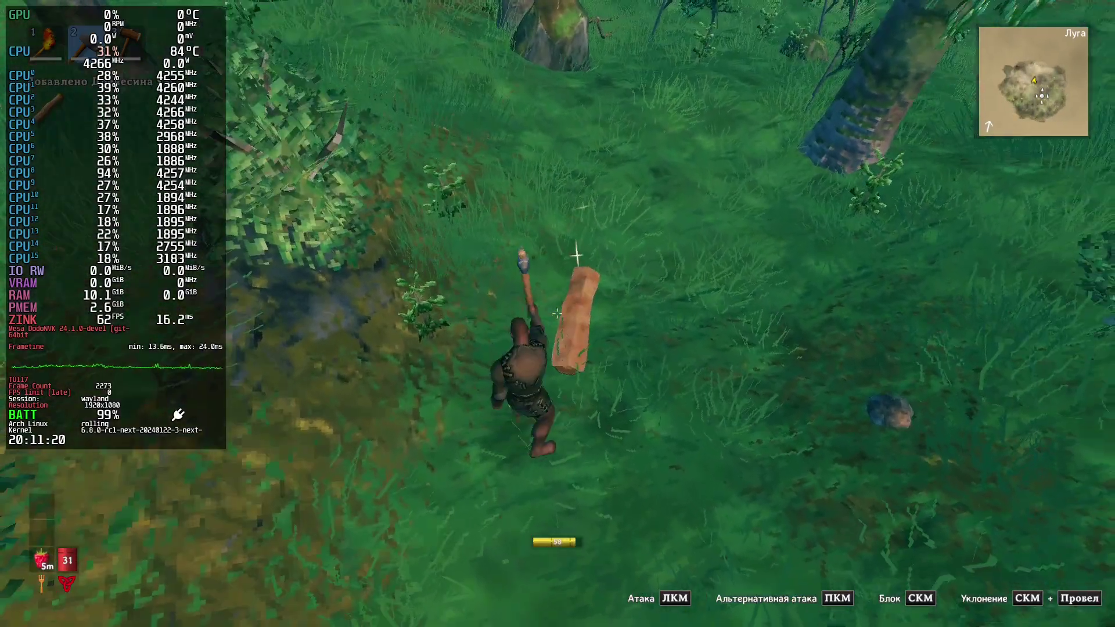